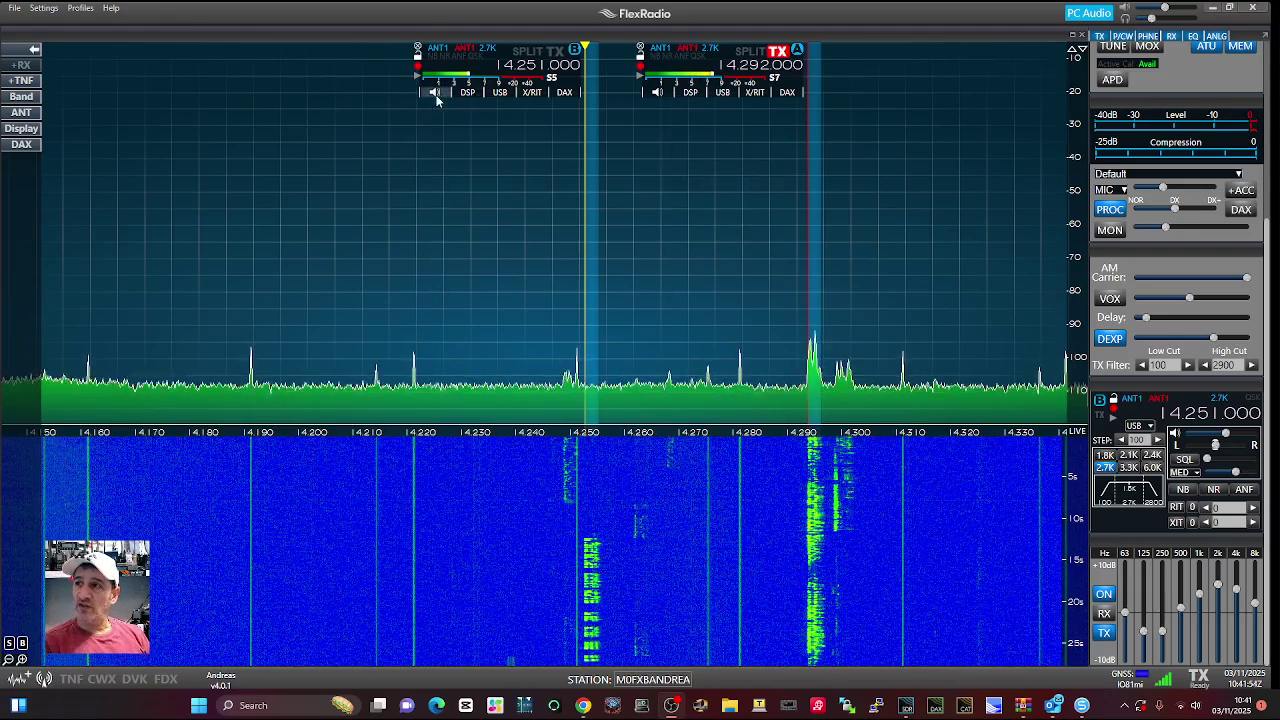
Open the DSP panel on slice B's flag at 14.251.000 to show its noise reduction options
left_click(468, 92)
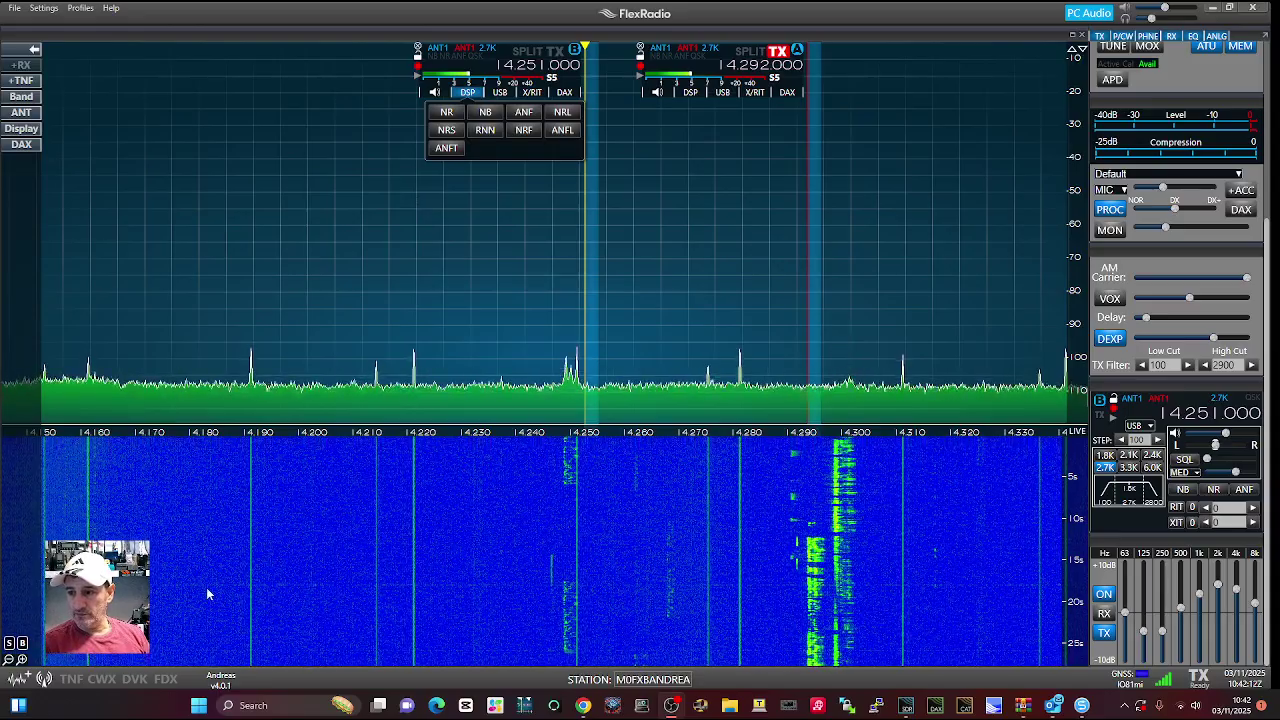
Drag slice A up to about 14.297 MHz and raise the Windows playback volume
left_click(834, 321)
left_click_drag(834, 321, 843, 329)
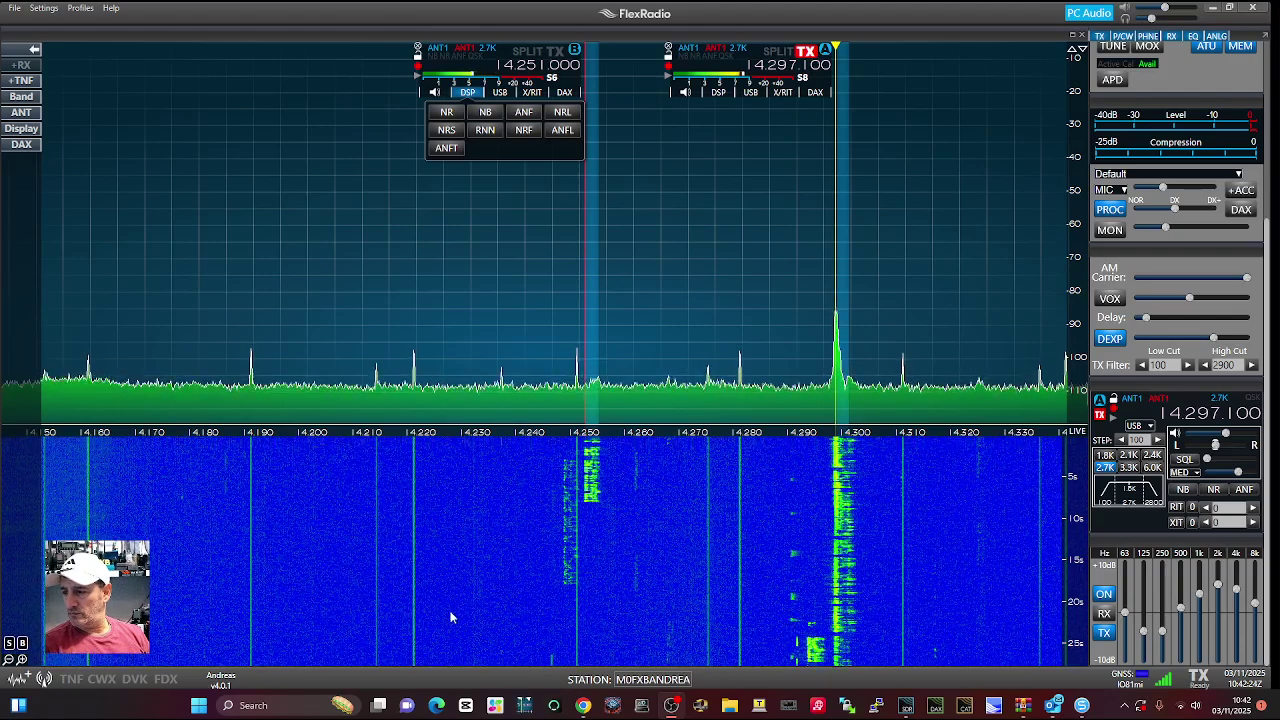
left_click(1196, 705)
left_click(1208, 622)
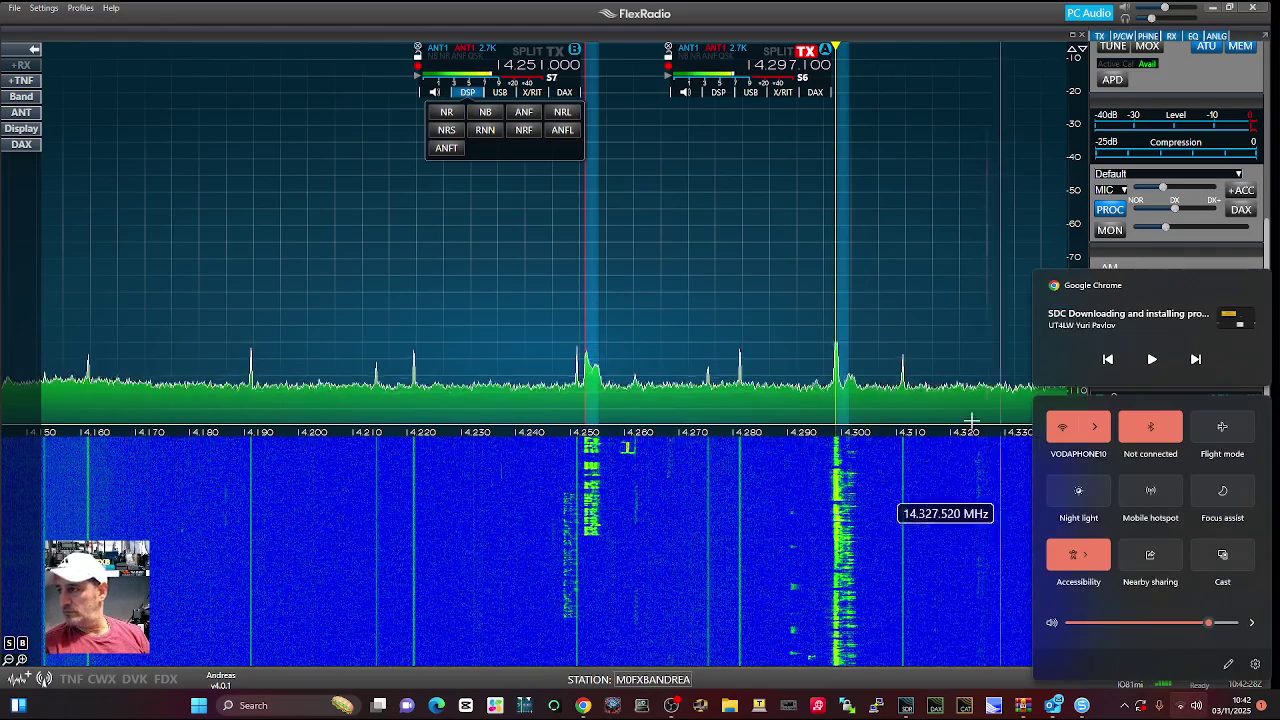
left_click(632, 179)
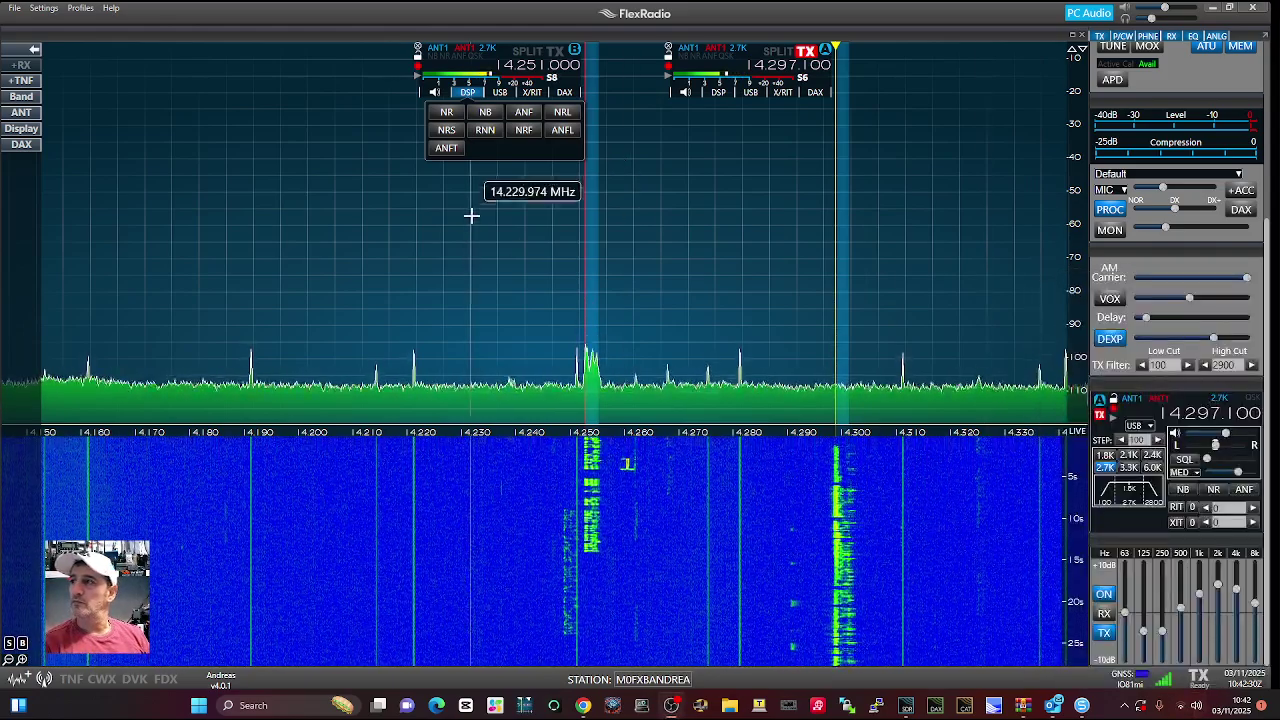
Collapse slice B's flag, retune slice A to 14.269.400 and show its DSP options
left_click(574, 49)
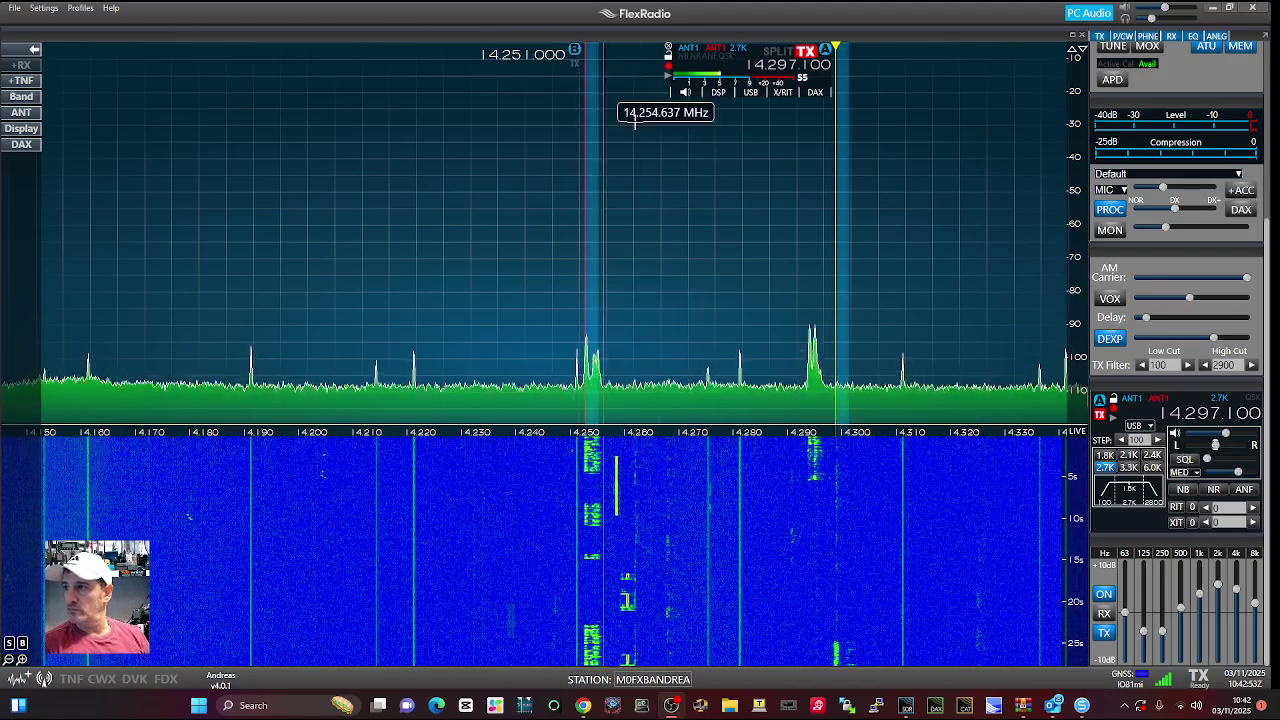
left_click(686, 102)
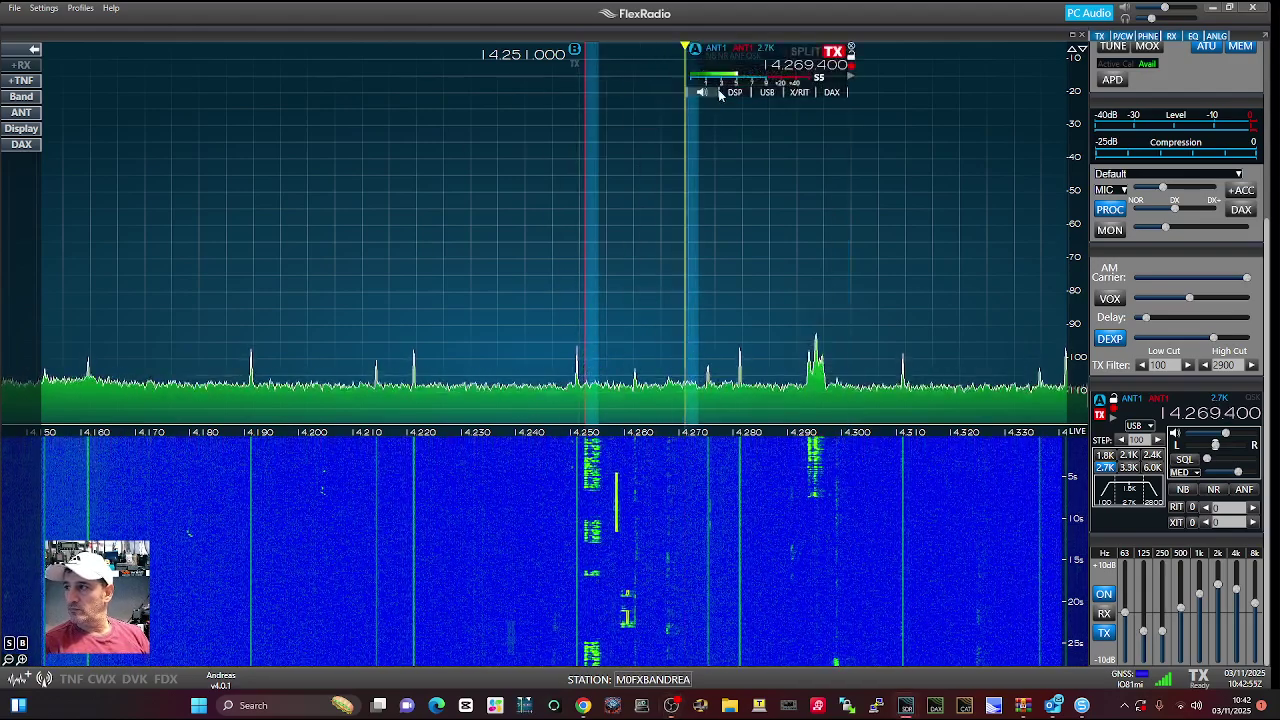
left_click(736, 92)
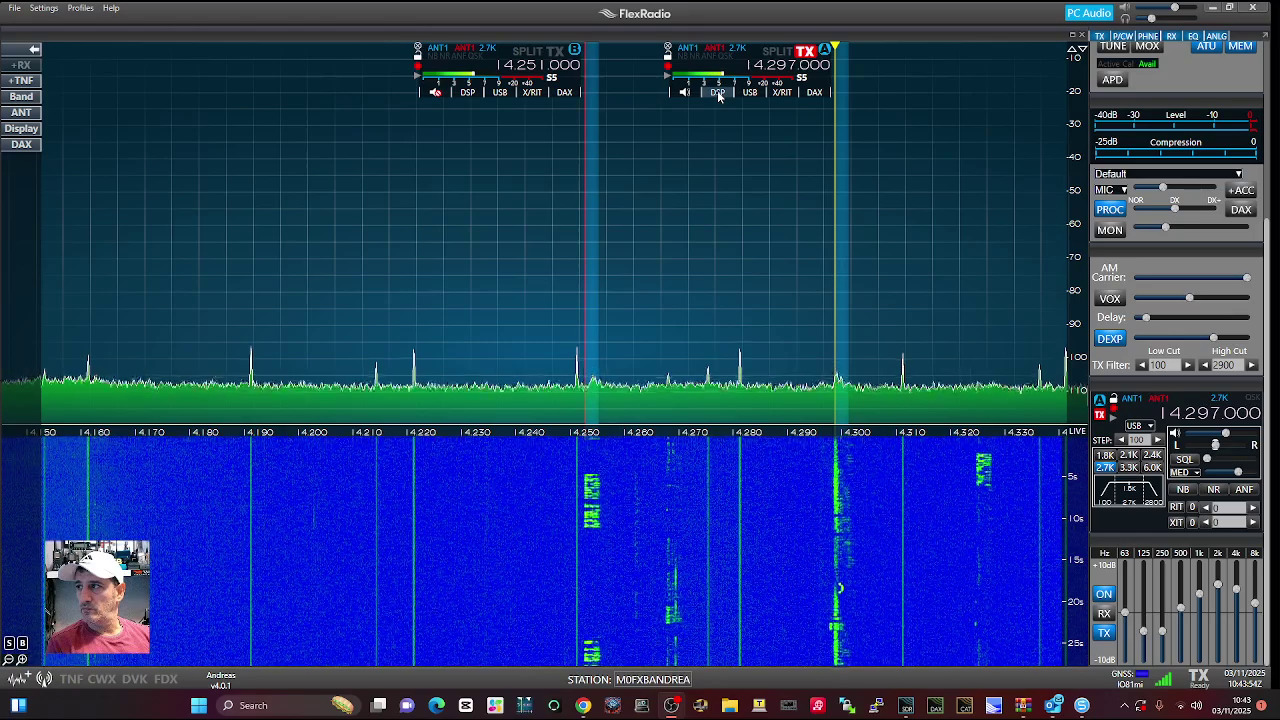
Open slice A's DSP panel and switch NR on, off, then on again to compare
left_click(718, 92)
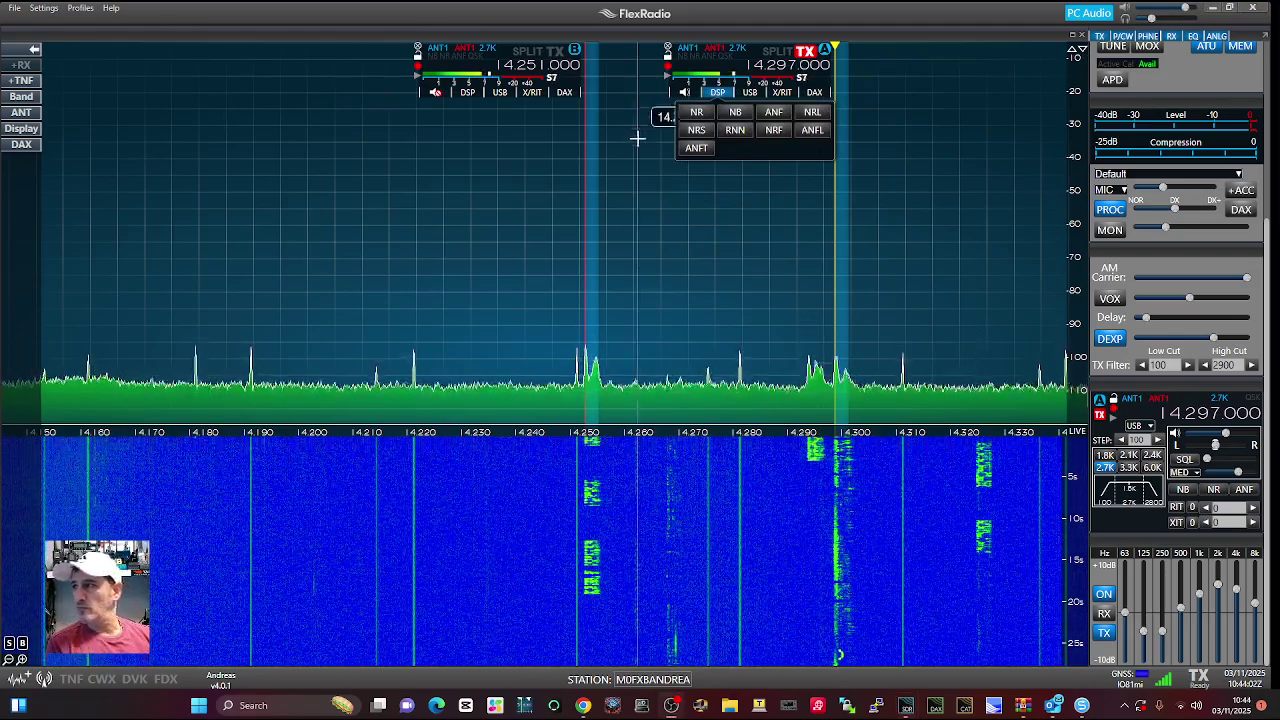
left_click(697, 113)
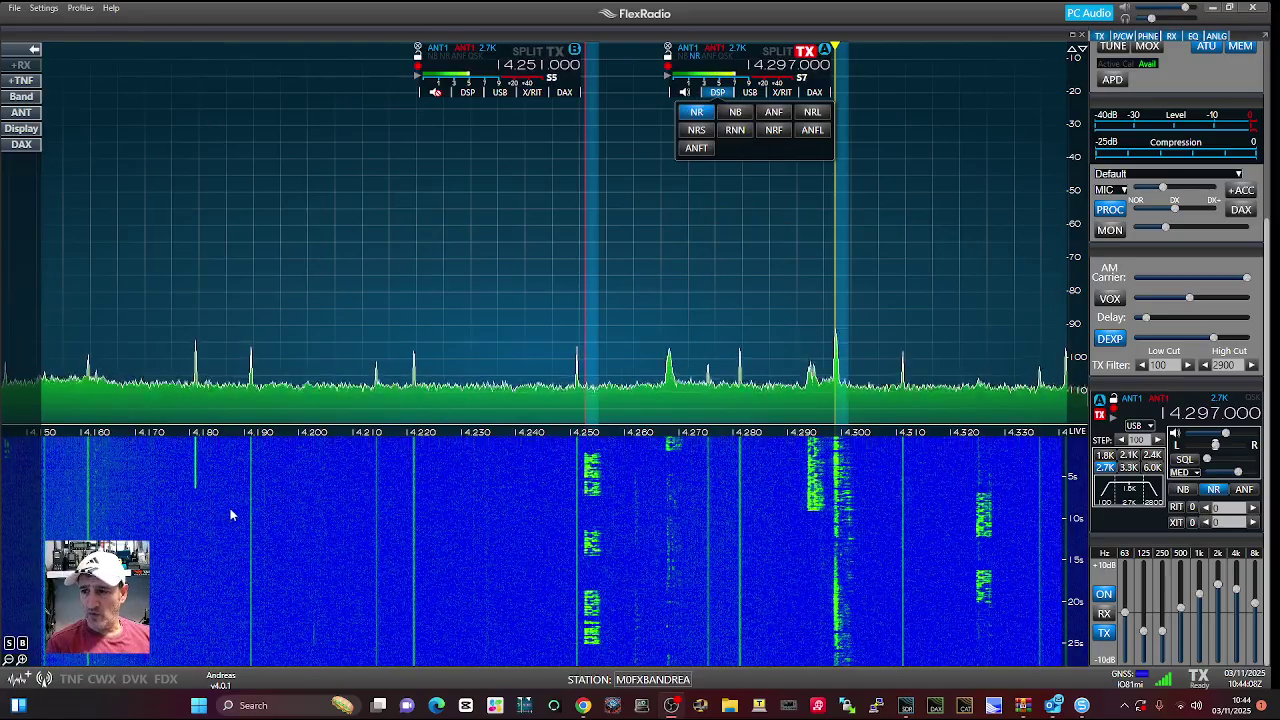
left_click(697, 116)
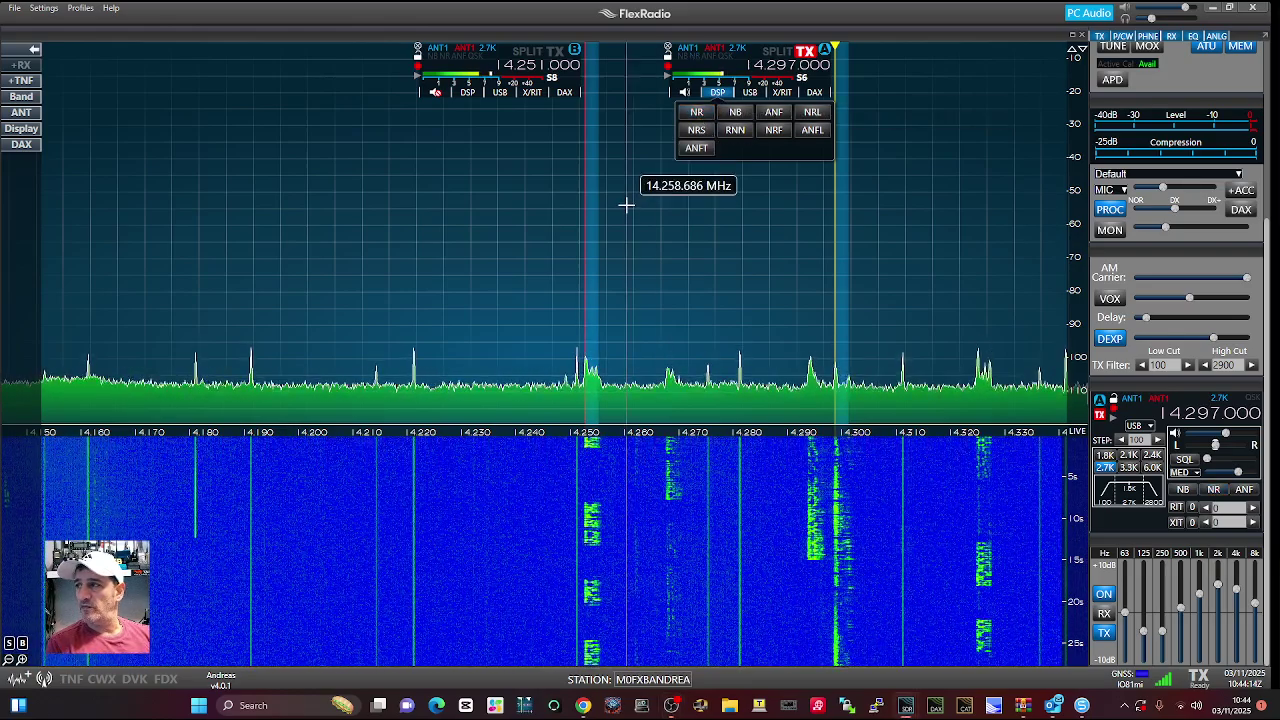
left_click(694, 115)
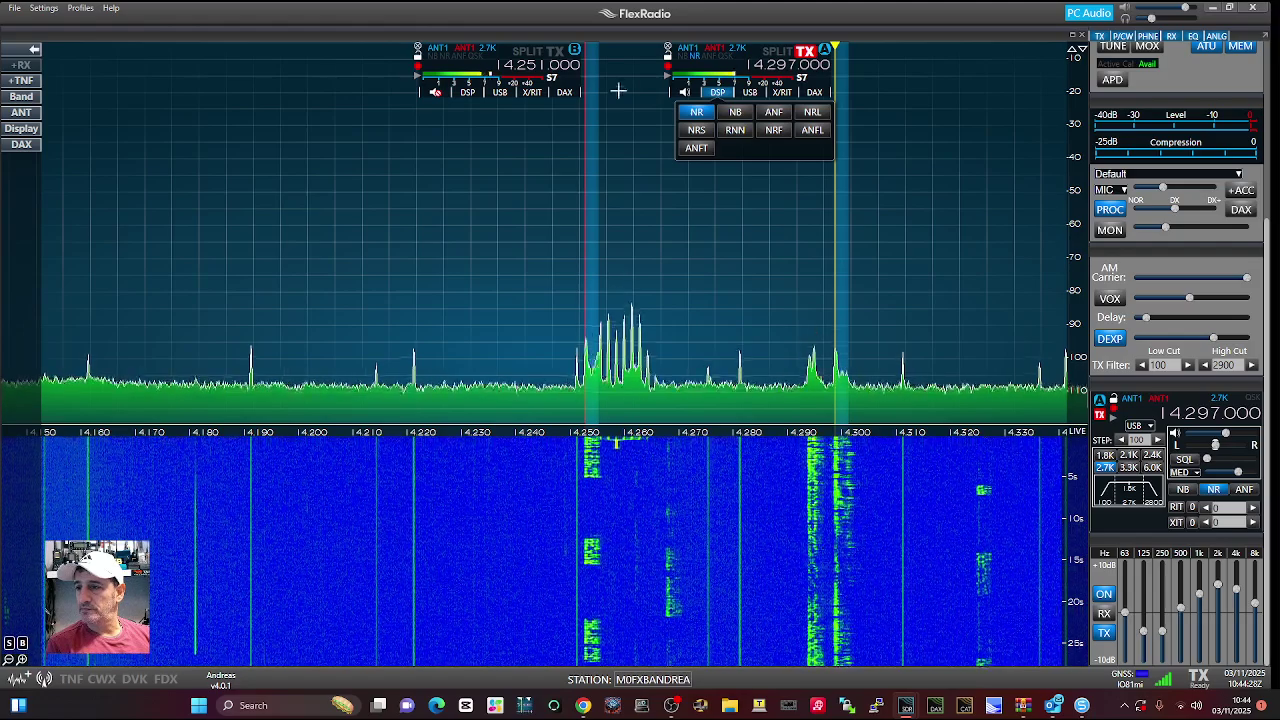
Turn off NB on slice A, enable NRS spectral noise reduction, and check the volume controls
left_click(737, 113)
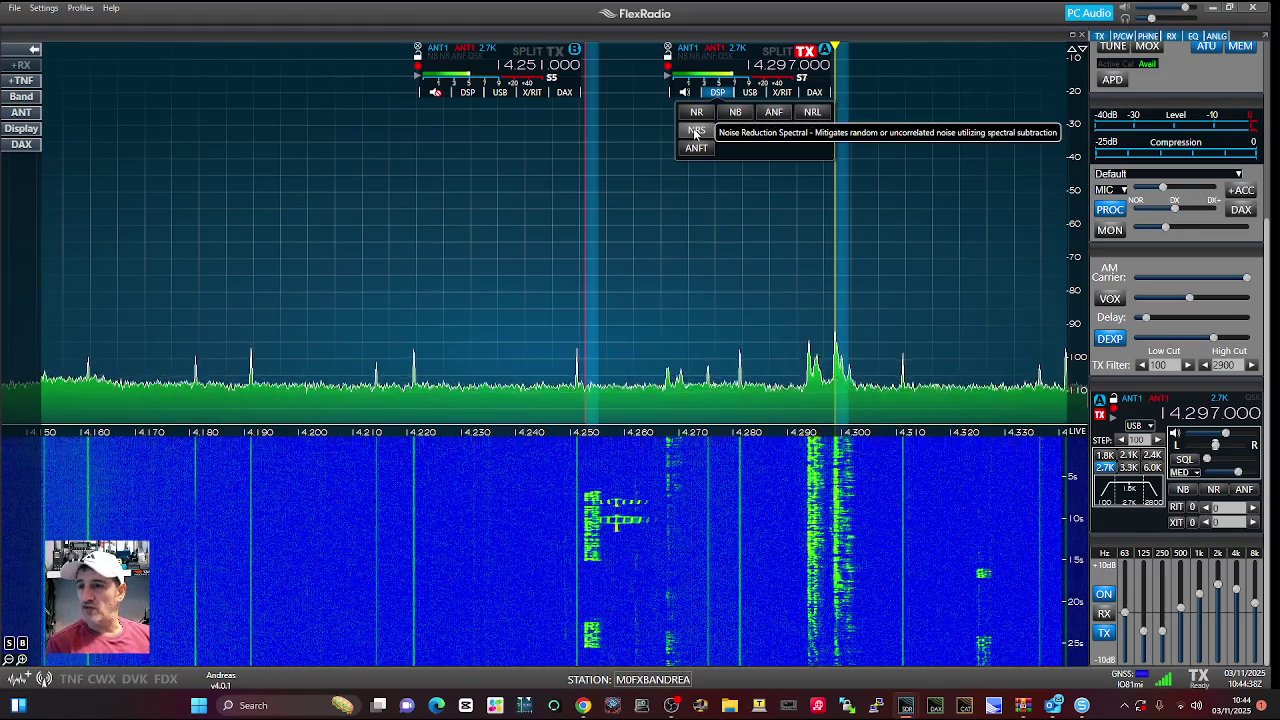
left_click(697, 132)
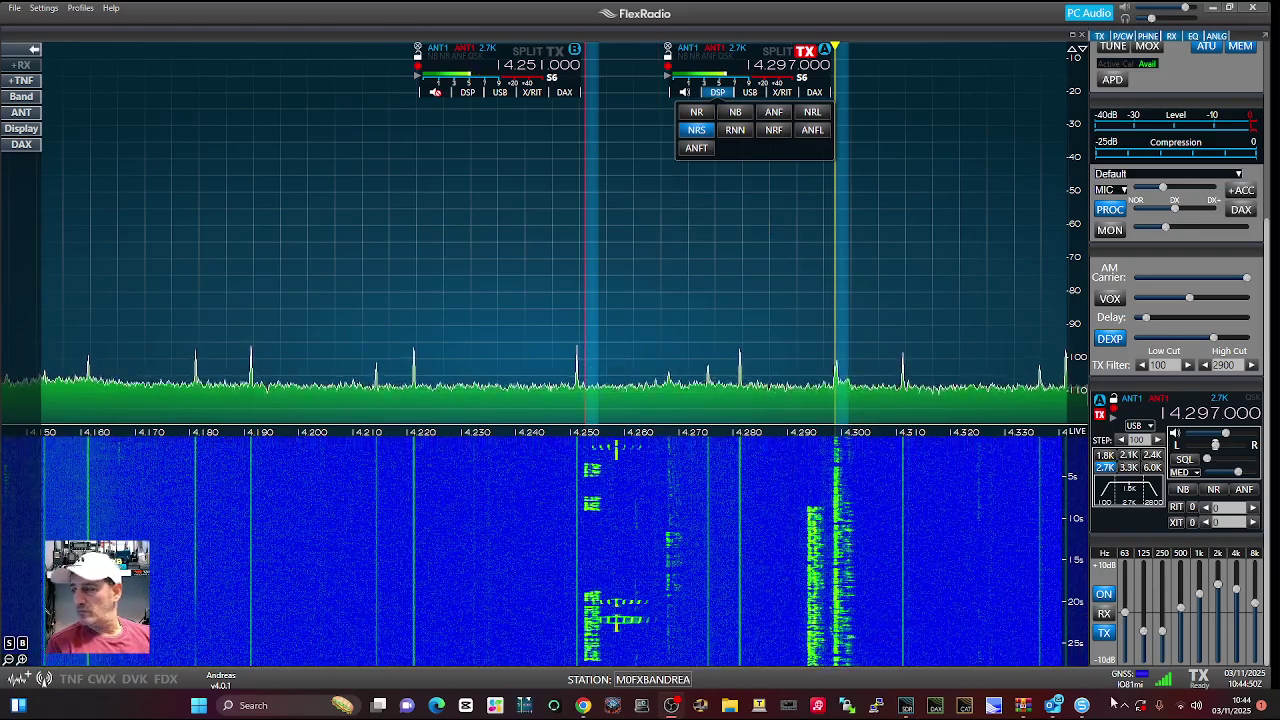
left_click(1196, 706)
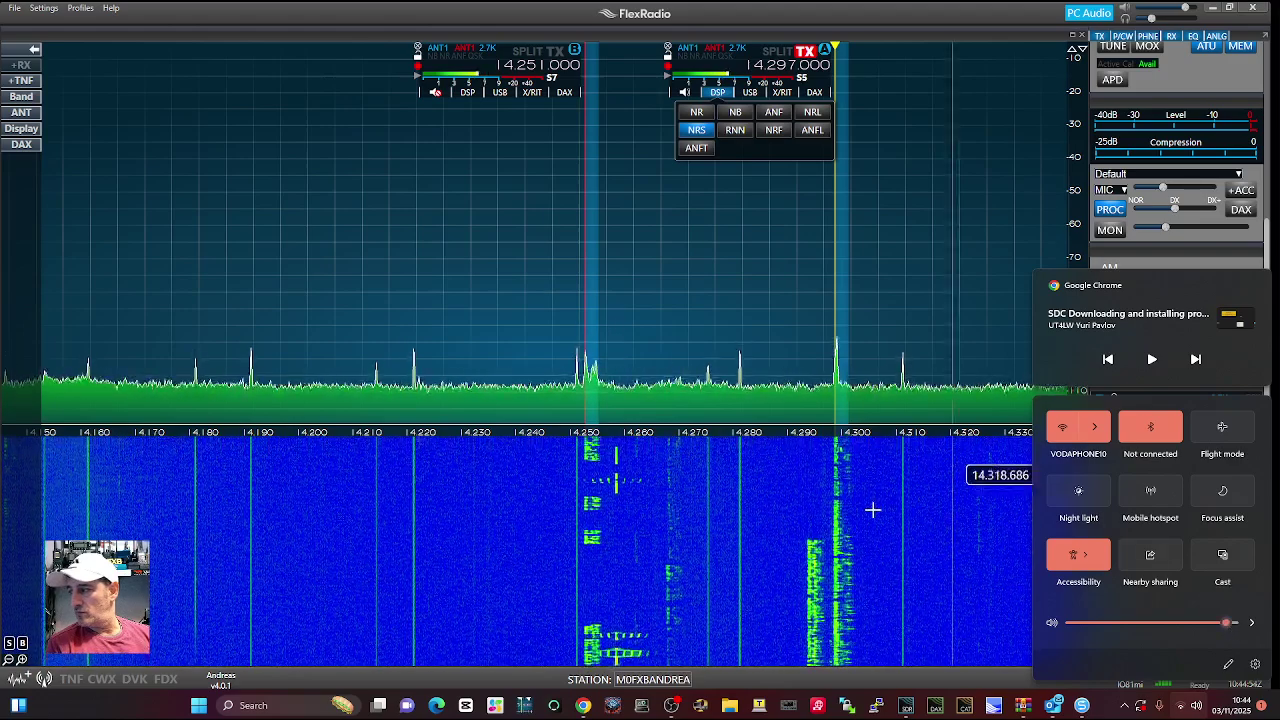
left_click(303, 100)
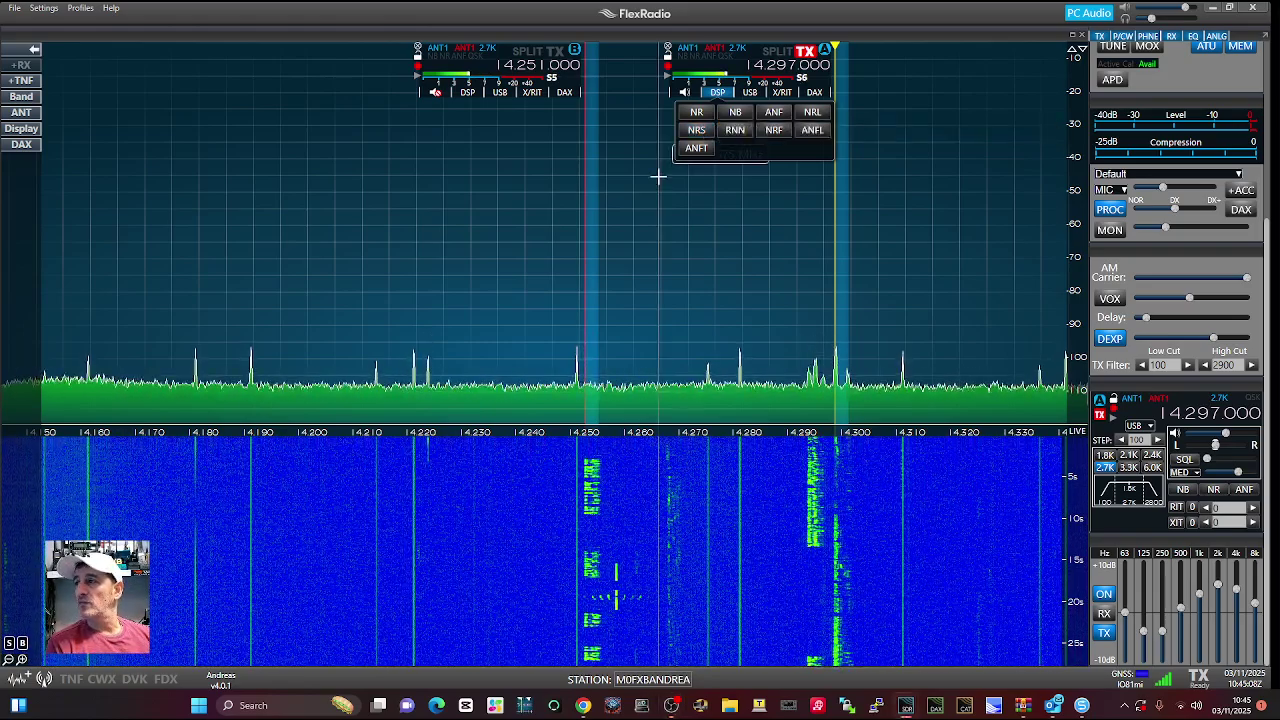
Try RNN noise reduction on slice A, switch it off, then enable NRF
left_click(736, 131)
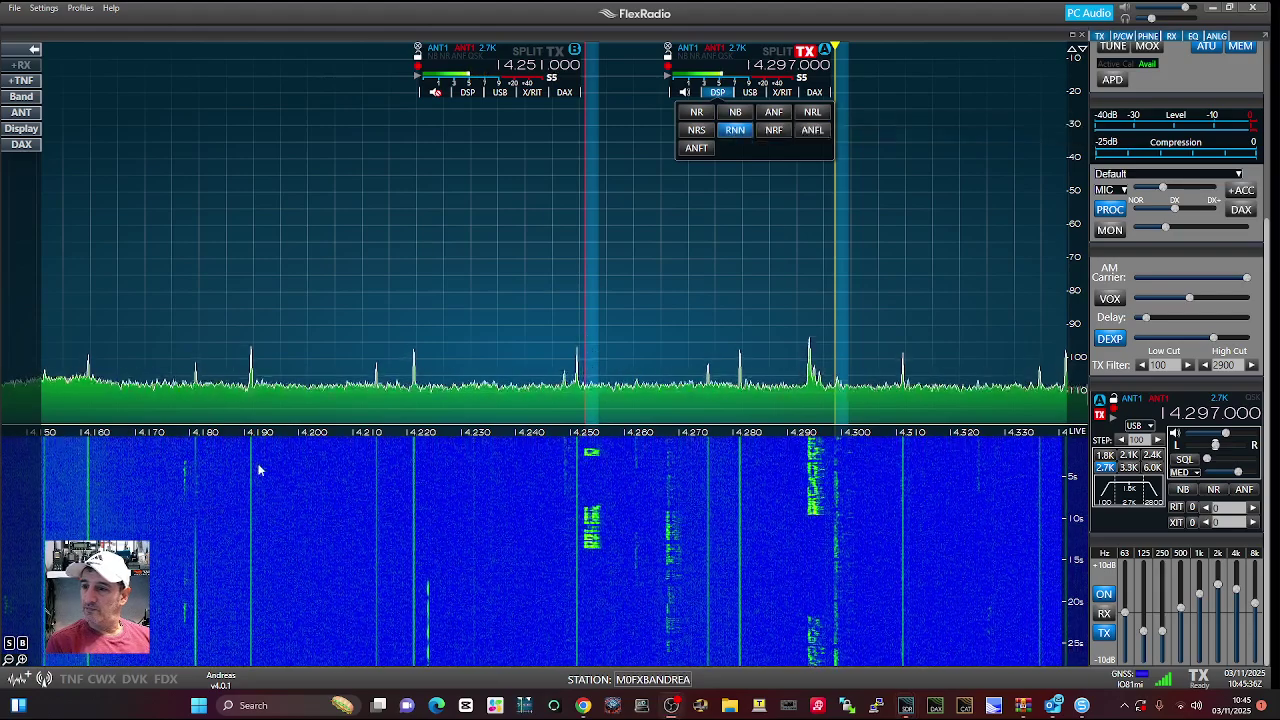
left_click(735, 131)
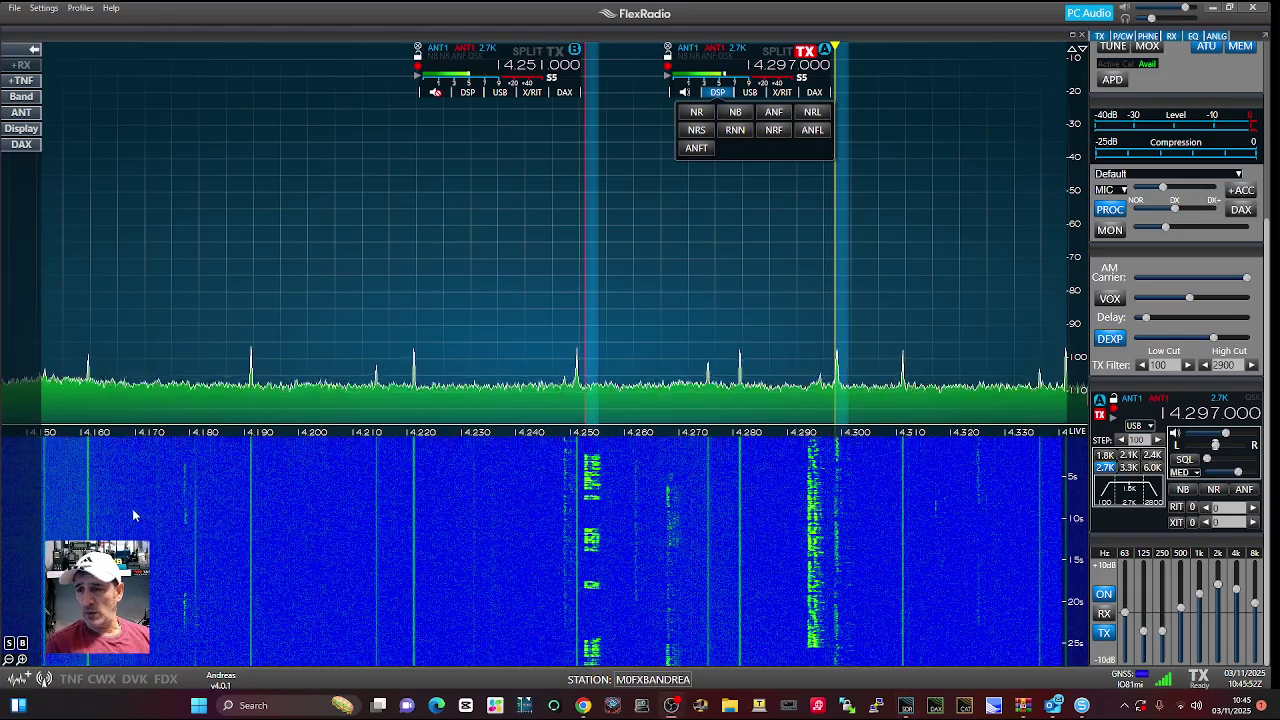
left_click(775, 131)
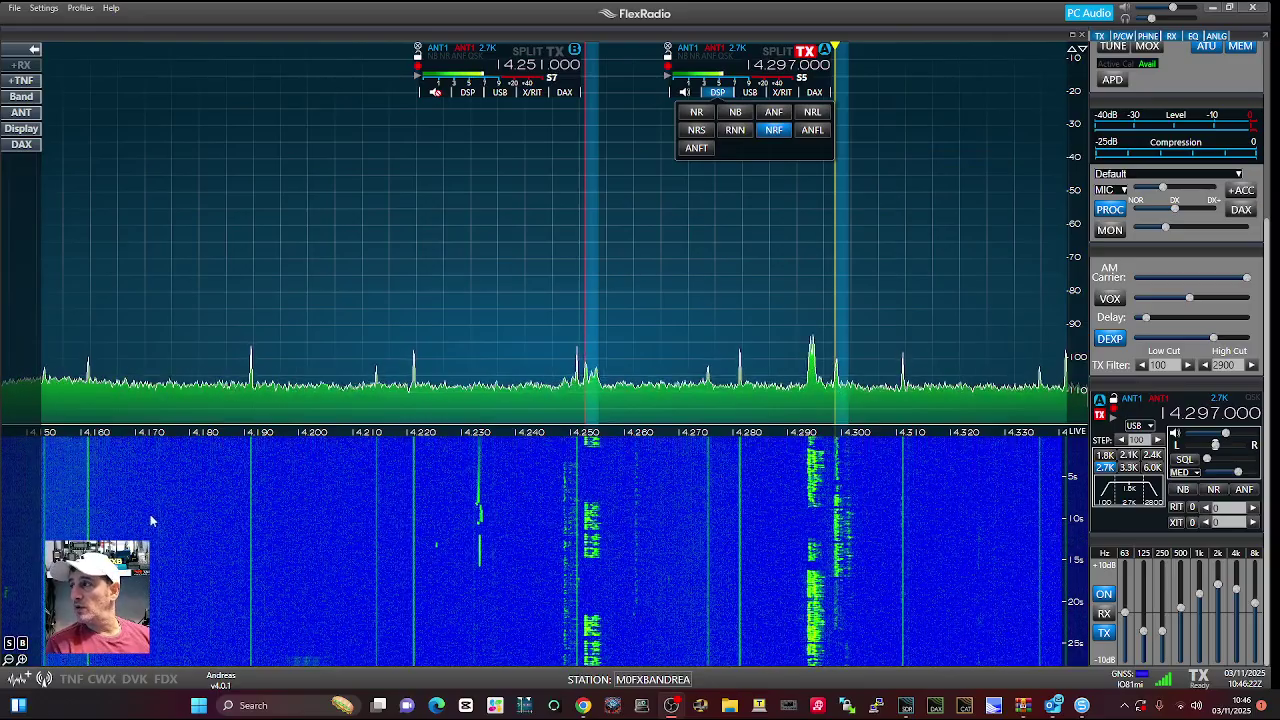
Toggle NRL on and off, then retune slice A down to 14.292.000 MHz
left_click(811, 112)
left_click(775, 130)
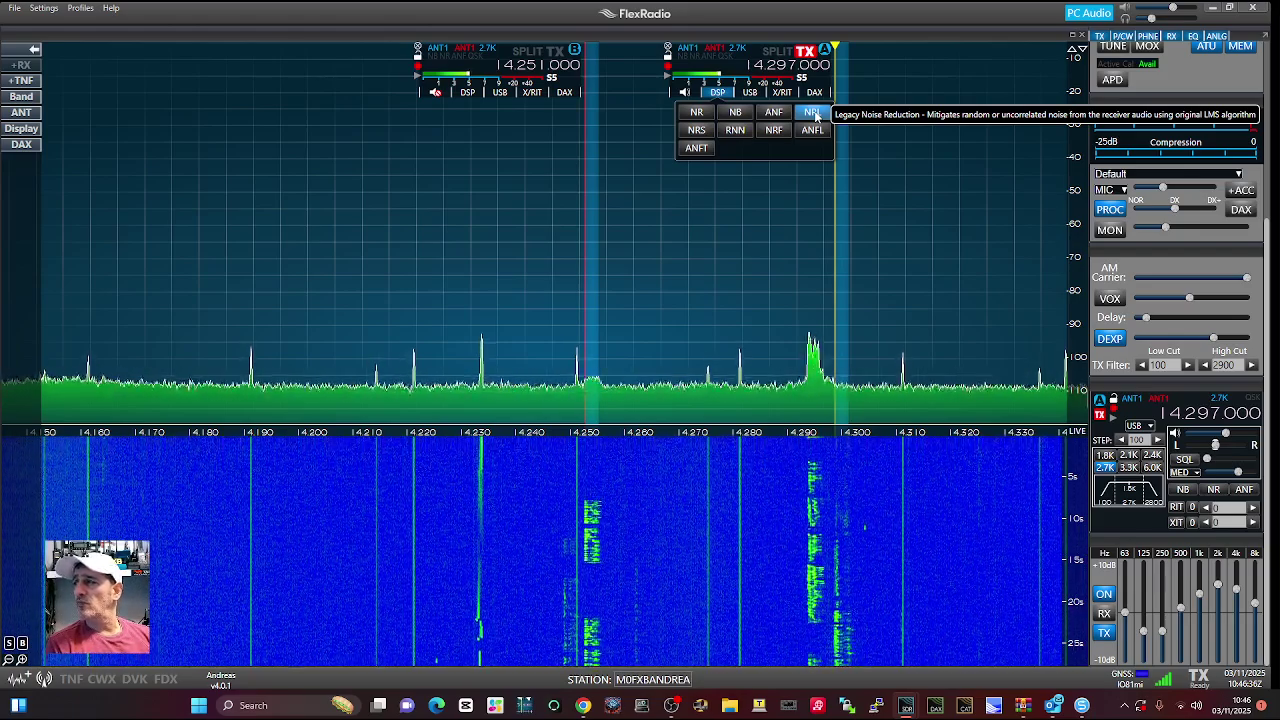
left_click_drag(843, 302, 817, 305)
scroll(857, 255, "down", 1)
scroll(857, 255, "down", 2)
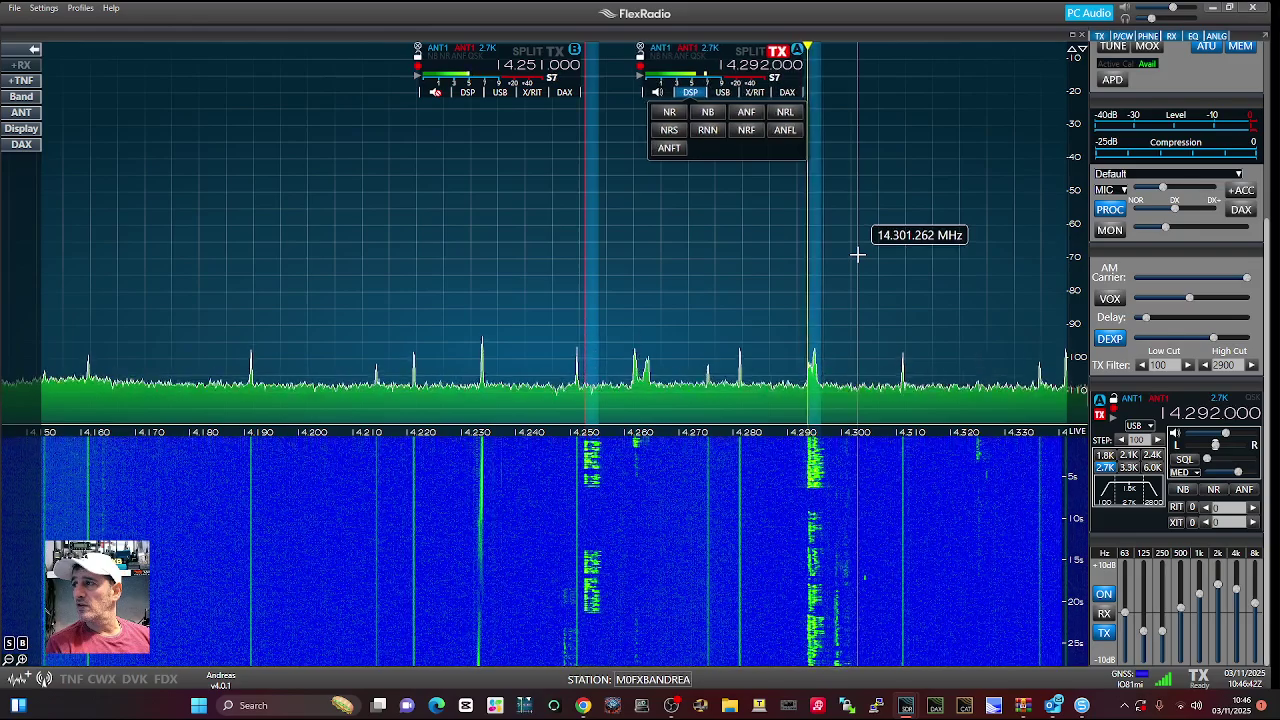
scroll(857, 255, "up", 3)
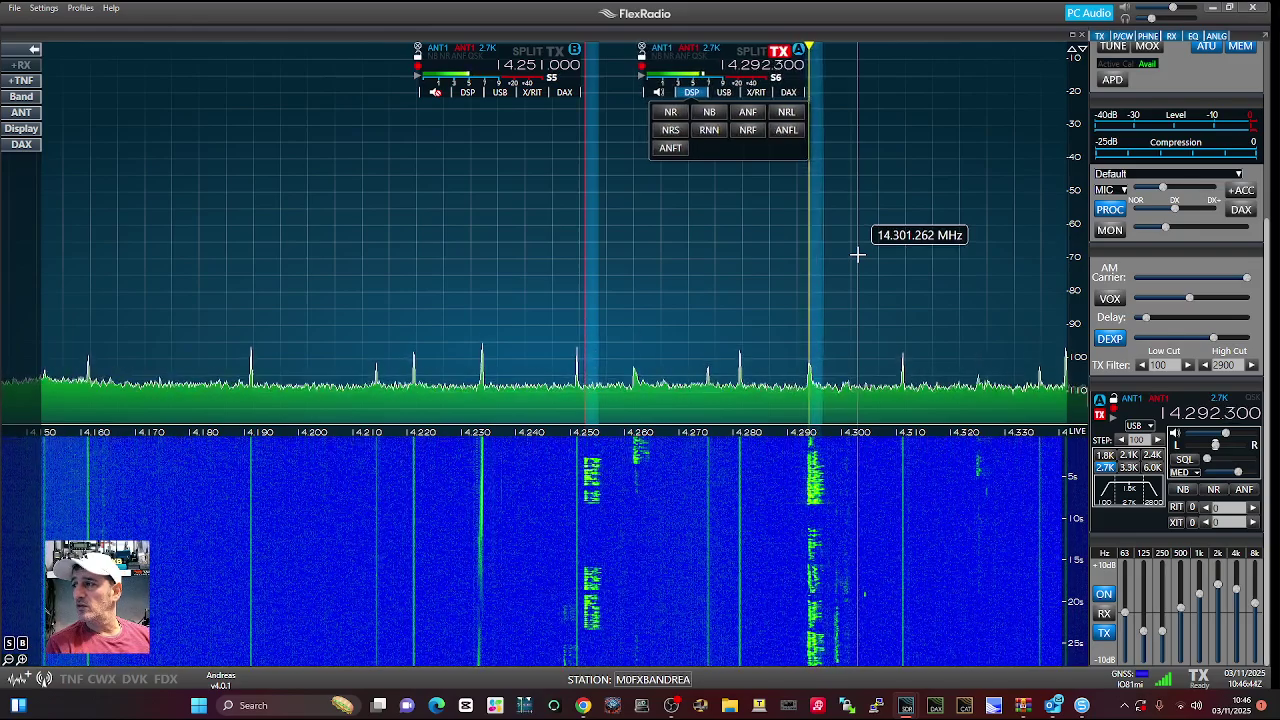
scroll(867, 251, "up", 5)
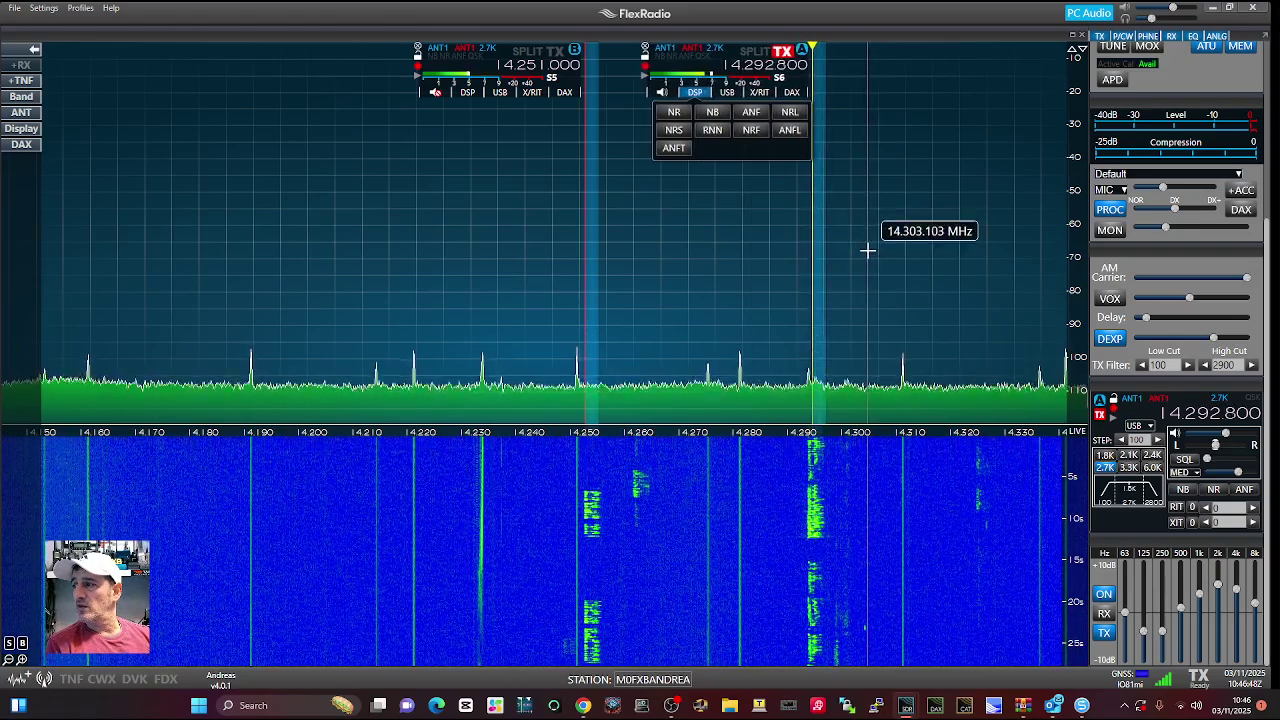
scroll(867, 251, "down", 9)
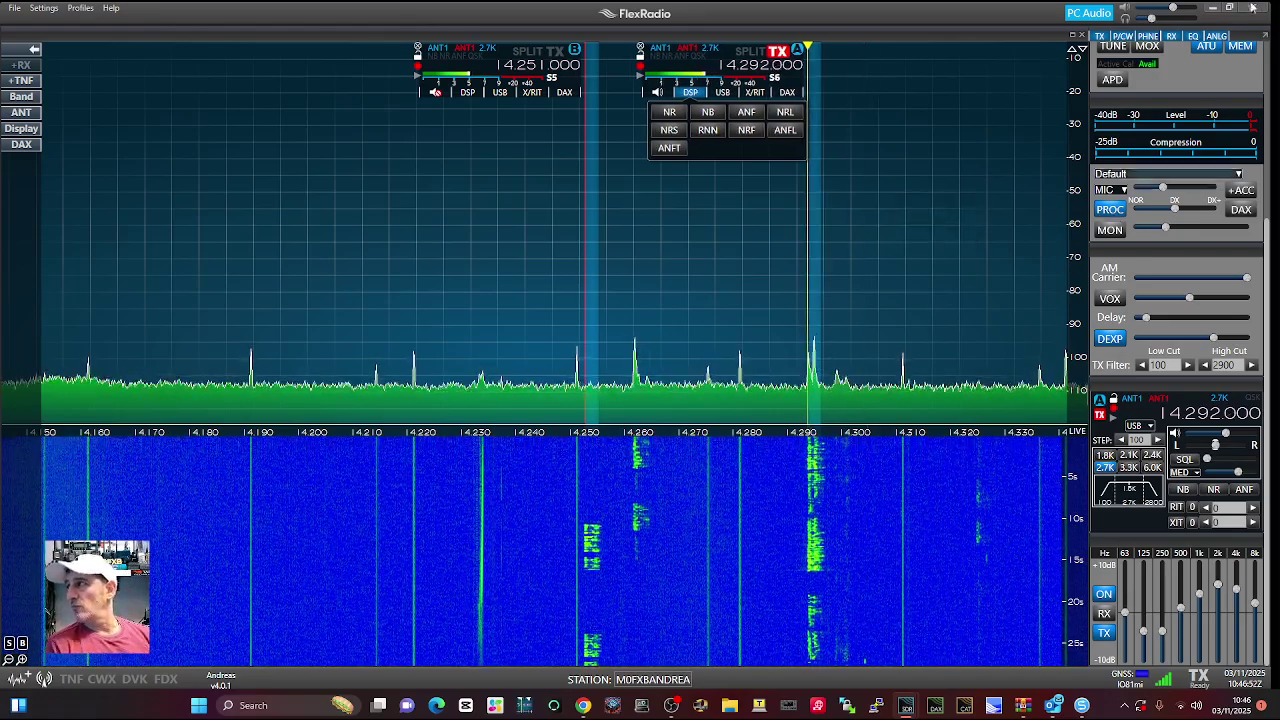
mouse_move(1186, 9)
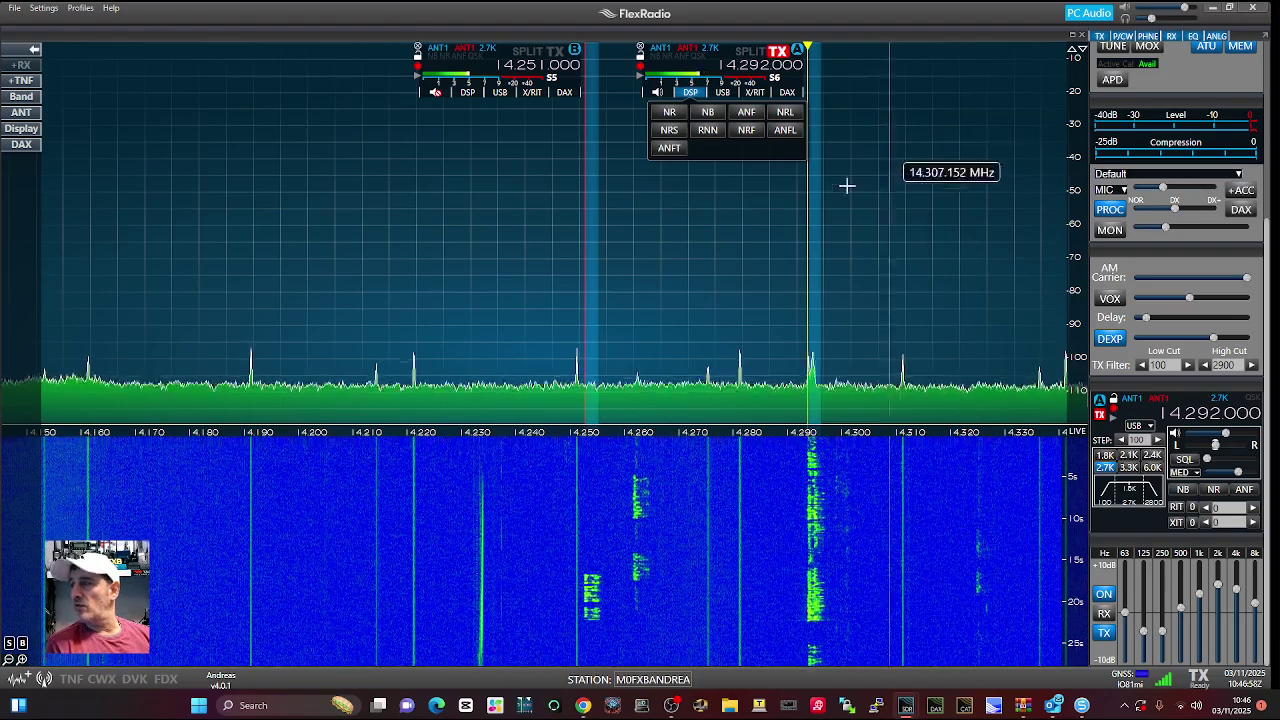
Enable NR and NRL on slice A, briefly trying RNN, and drag it to 14.246.800 MHz
left_click(669, 112)
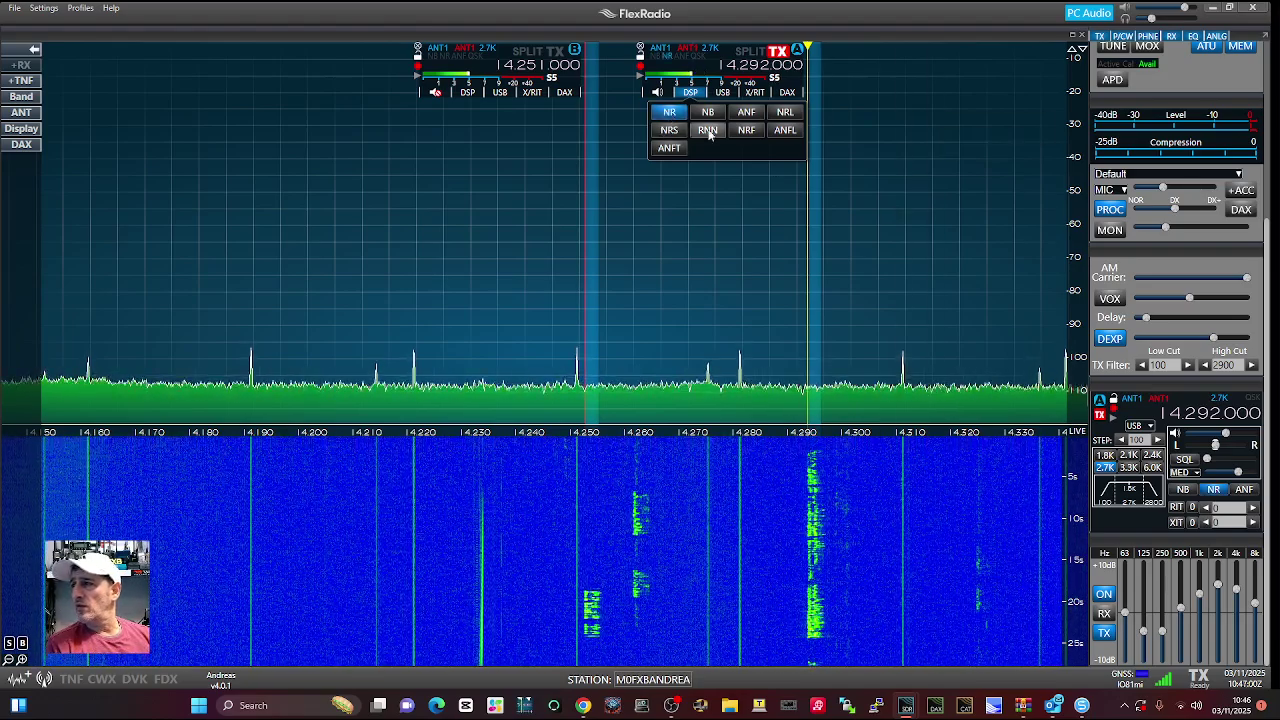
left_click(708, 131)
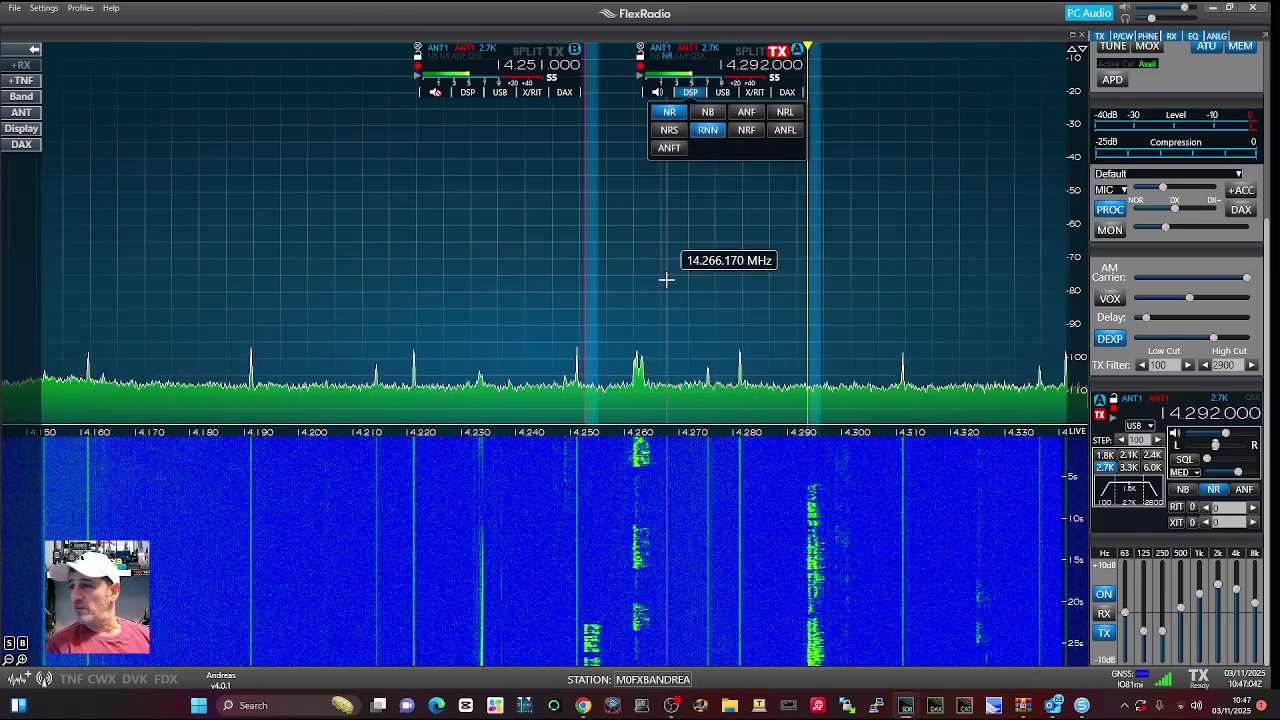
left_click(707, 130)
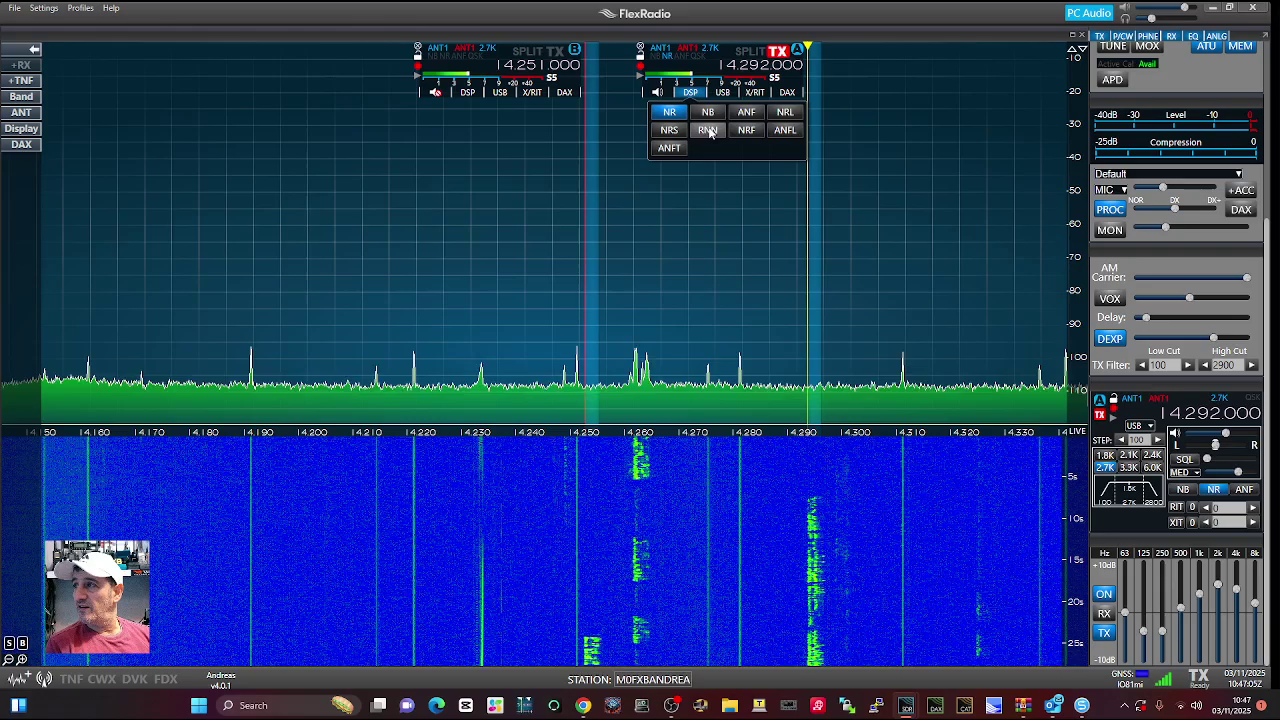
left_click(786, 112)
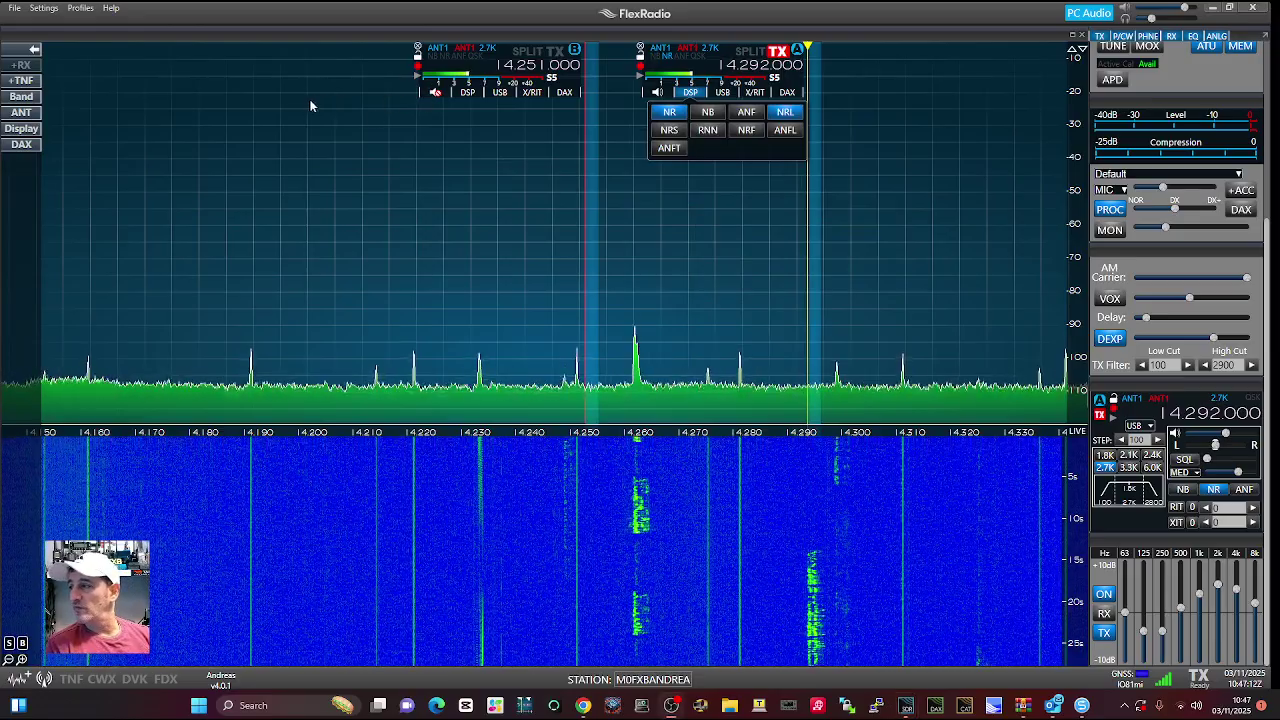
left_click_drag(814, 271, 712, 298)
left_click_drag(804, 299, 556, 353)
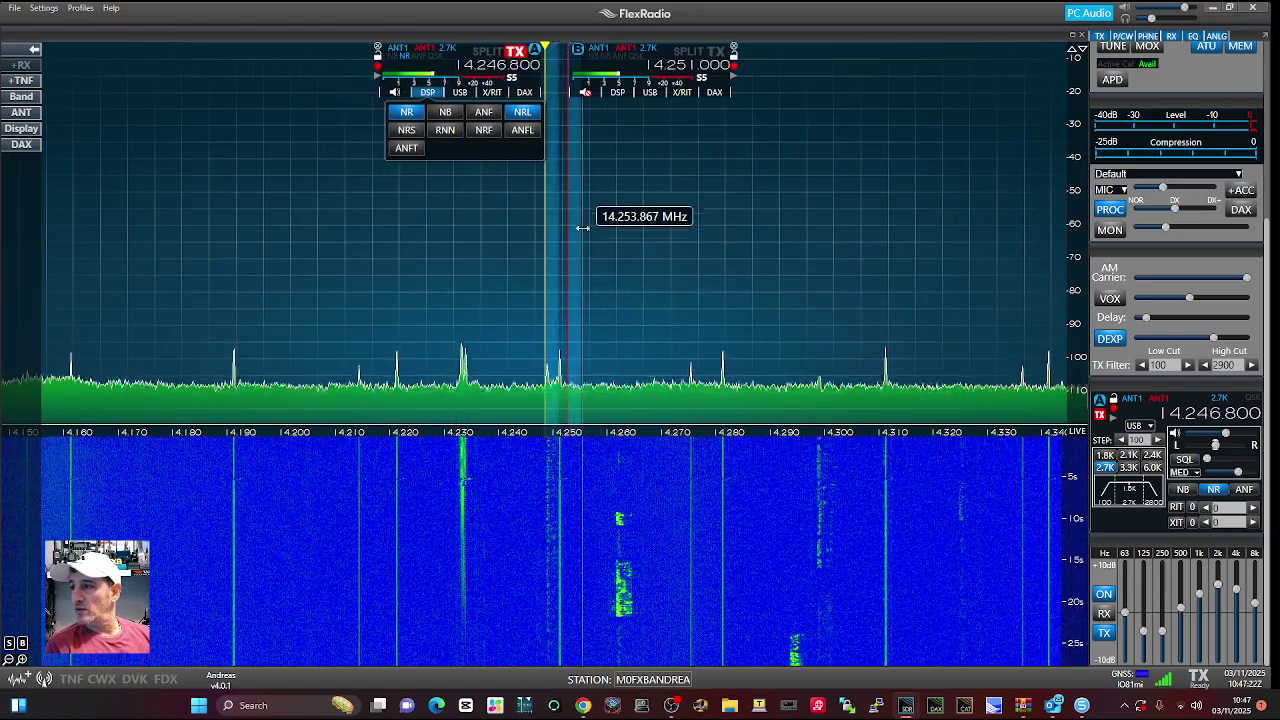
Move slice B to 14.264.400 and fine-tune slice A back to 14.292.000 MHz
left_click_drag(574, 260, 646, 280)
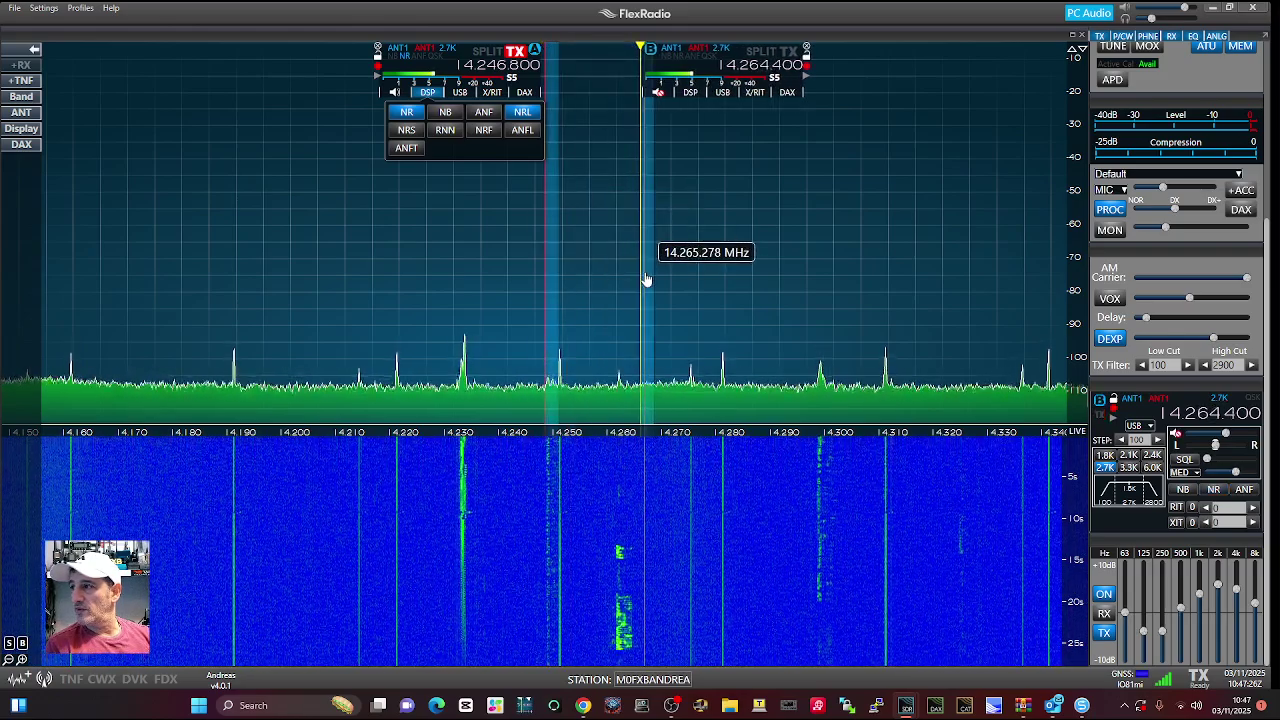
left_click_drag(552, 220, 959, 270)
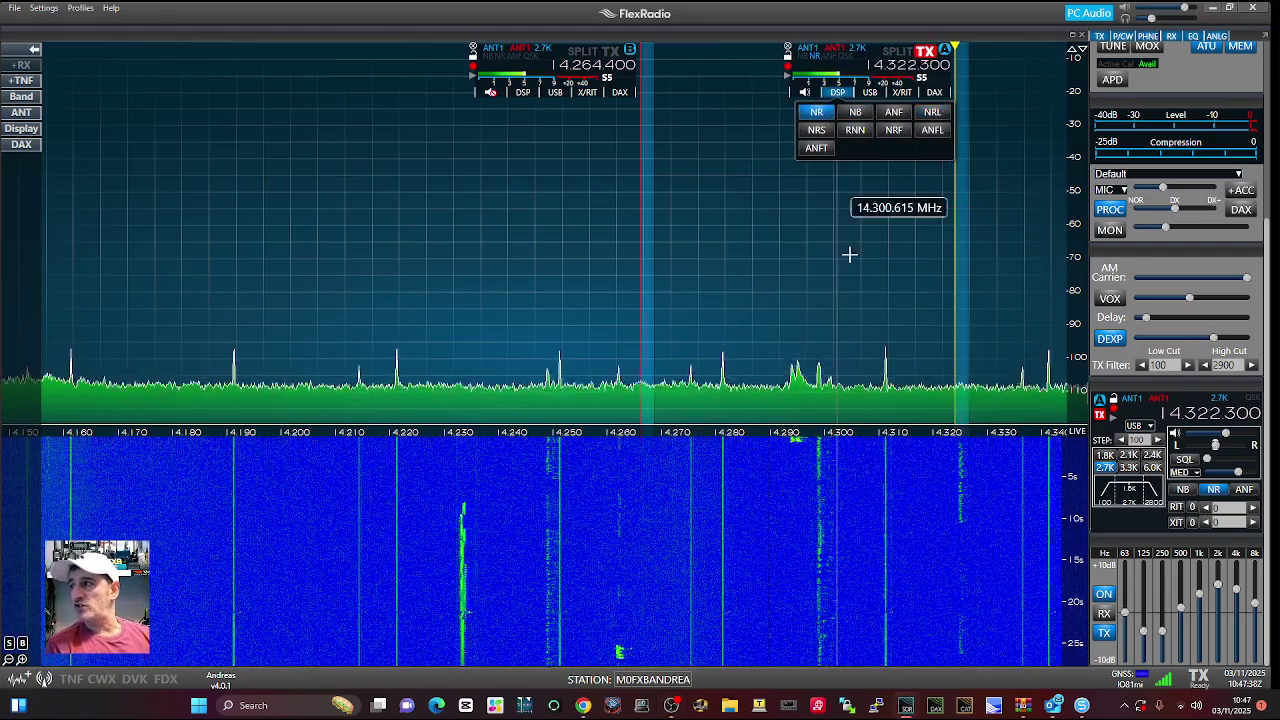
left_click_drag(960, 255, 792, 322)
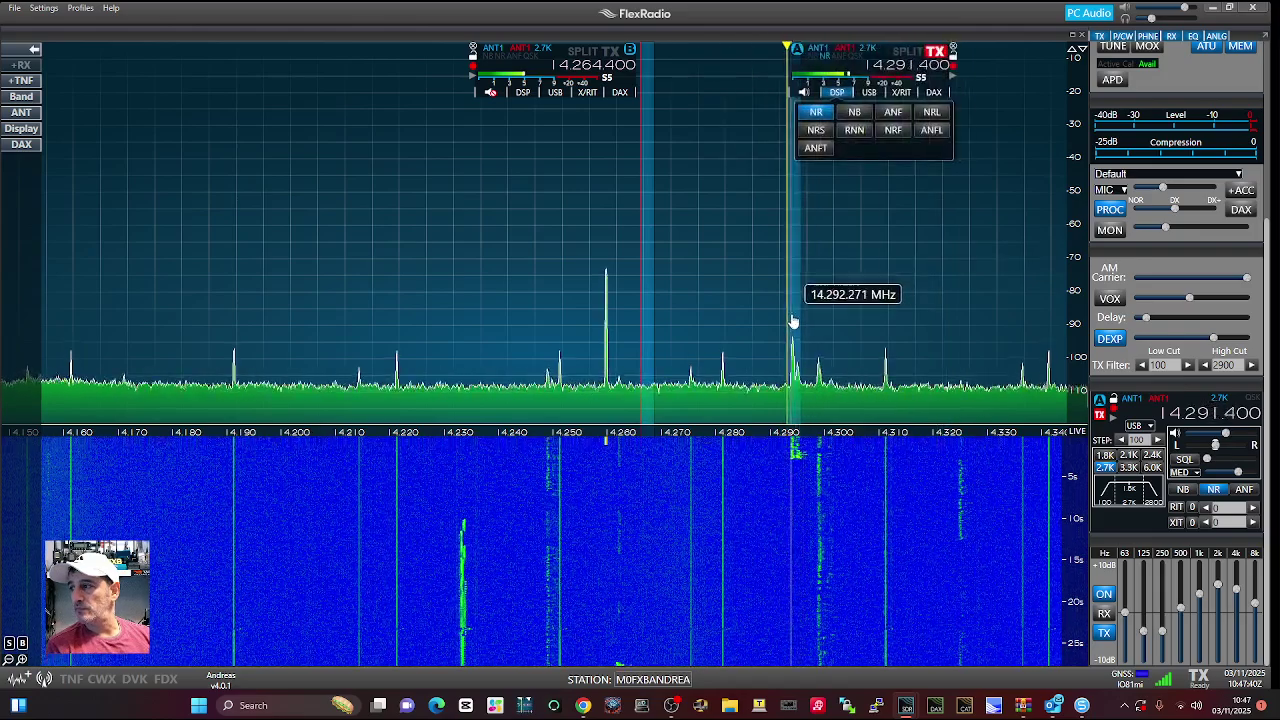
scroll(810, 295, "up", 2)
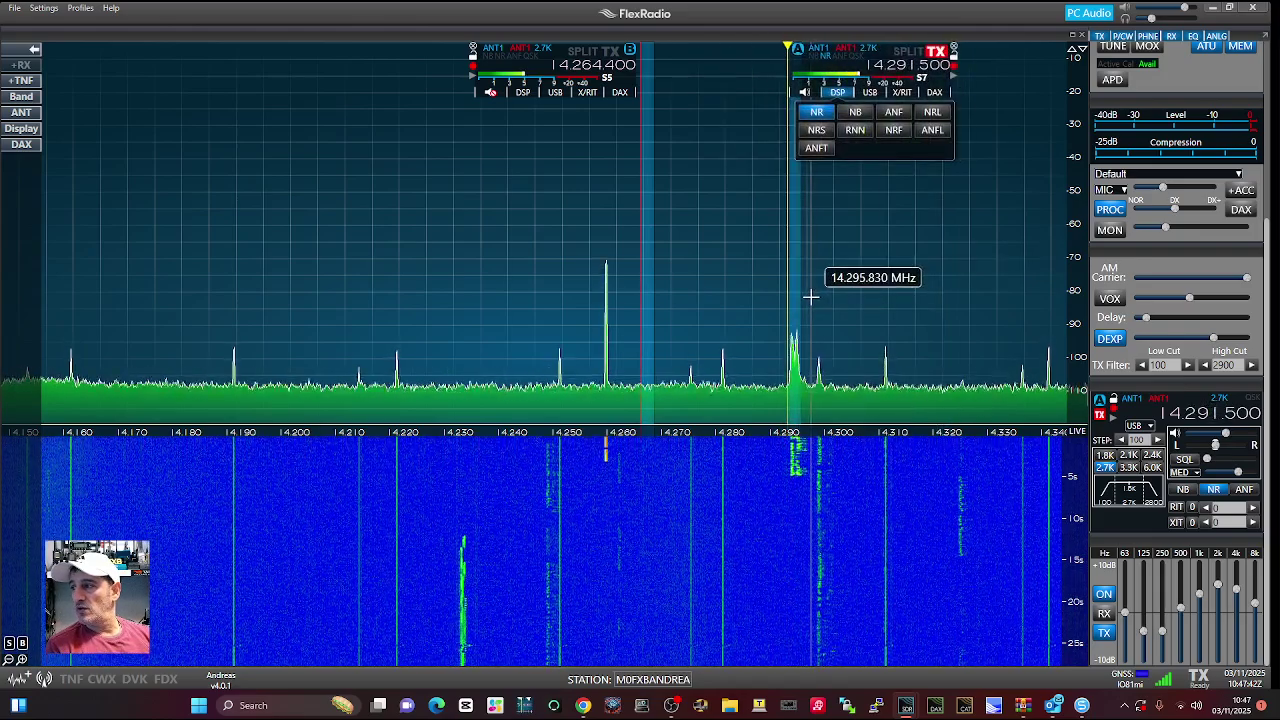
scroll(950, 220, "up", 8)
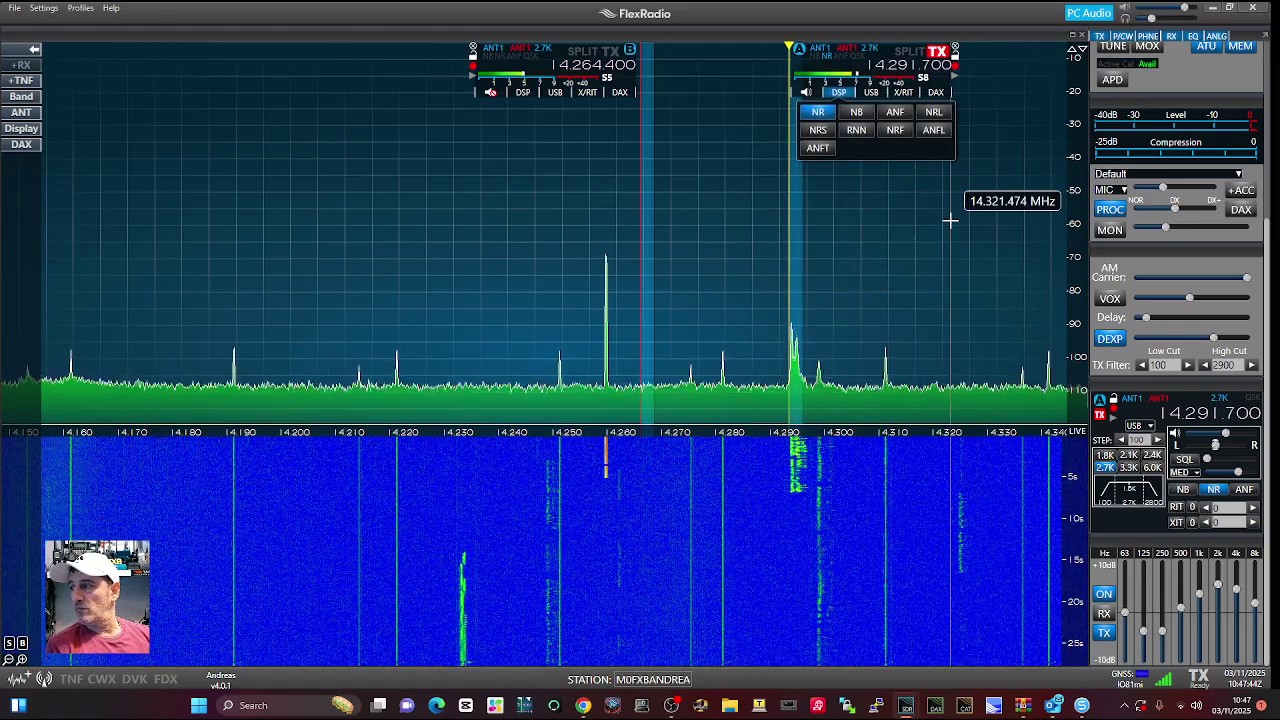
scroll(950, 220, "down", 1)
scroll(950, 220, "down", 1)
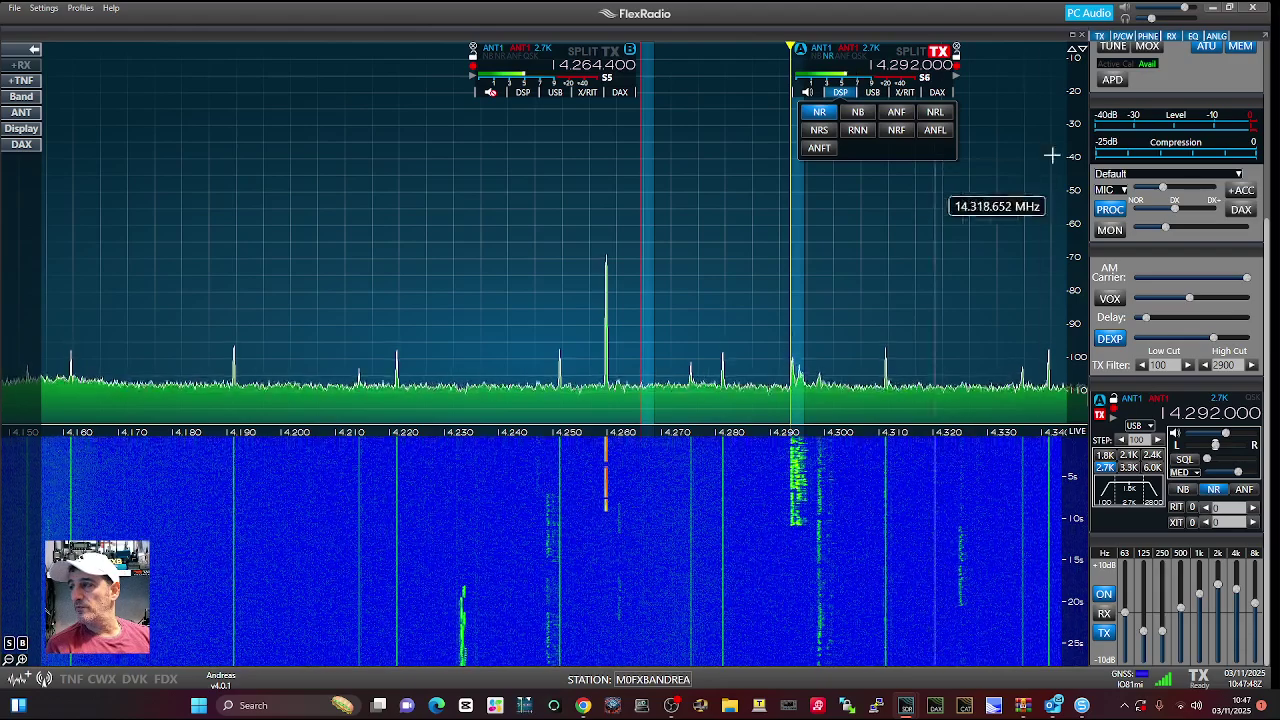